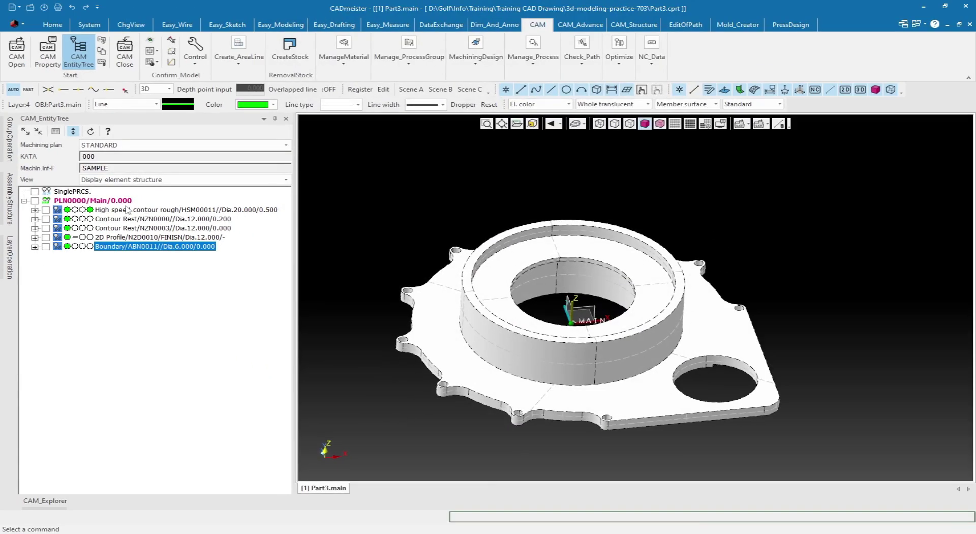
# - Output NC data for all five operations, overwriting existing files, and select the first verification entry
pyautogui.keyDown('shift'); pyautogui.click(114, 209); pyautogui.keyUp('shift')
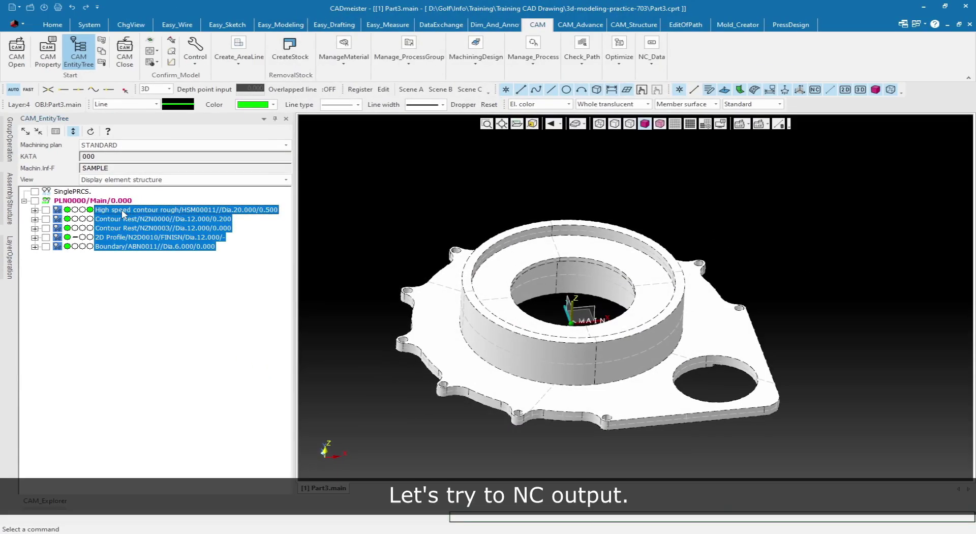
pyautogui.rightClick(122, 211)
pyautogui.click(171, 436)
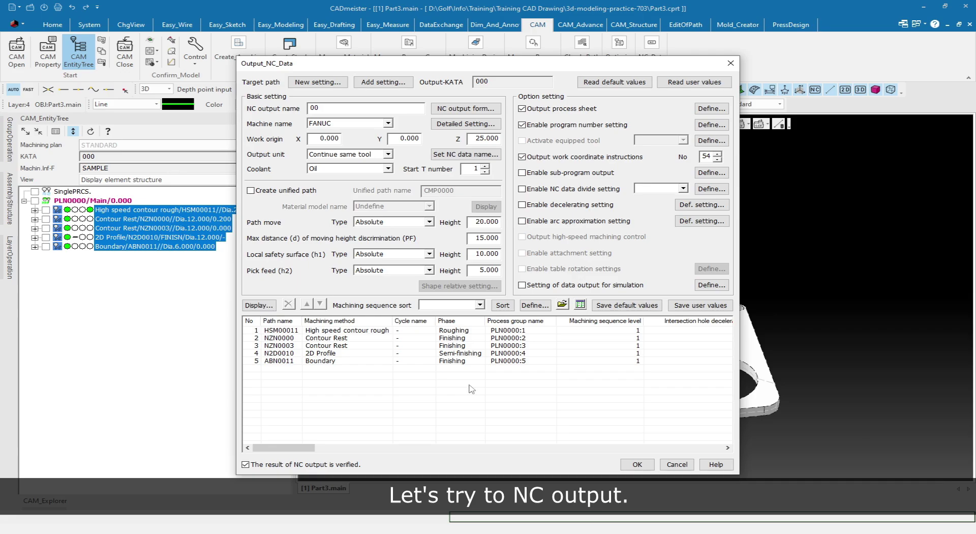
pyautogui.click(635, 464)
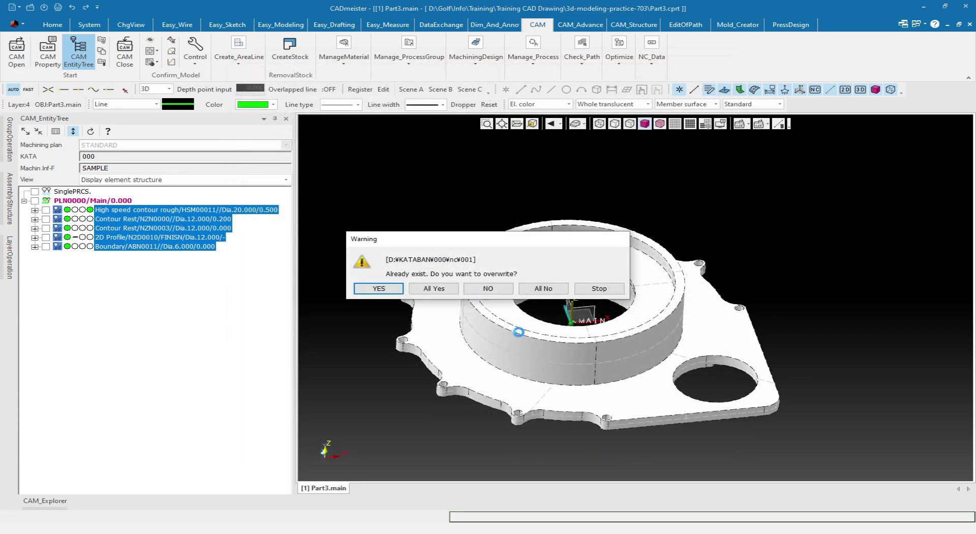
pyautogui.click(431, 289)
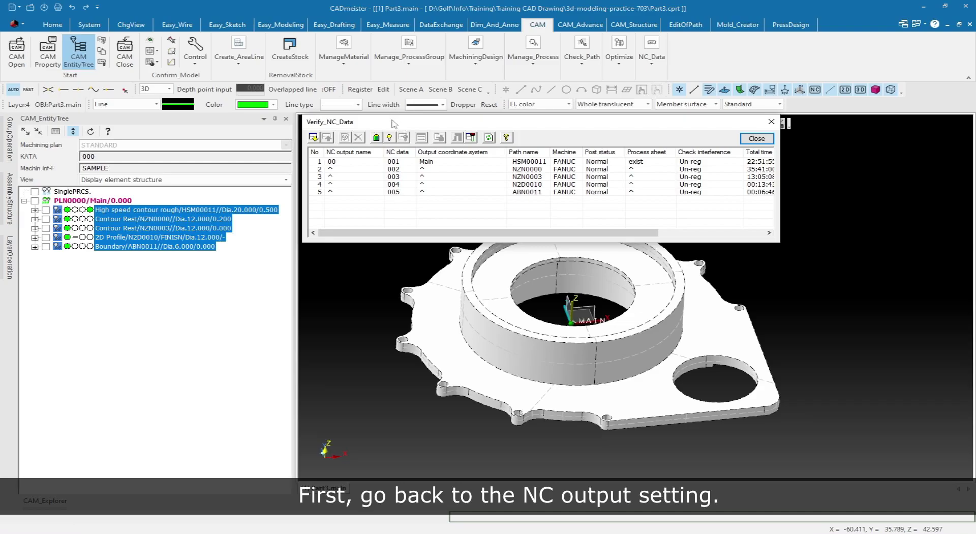
pyautogui.click(345, 162)
# - Reopen the NC output settings for the selected entry and open the equipped tool definitions
pyautogui.click(345, 138)
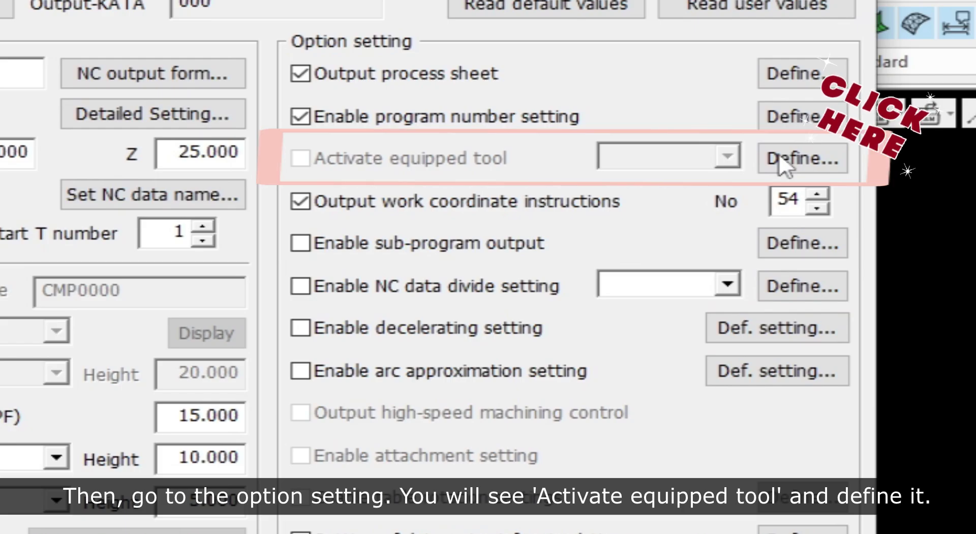
pyautogui.click(779, 159)
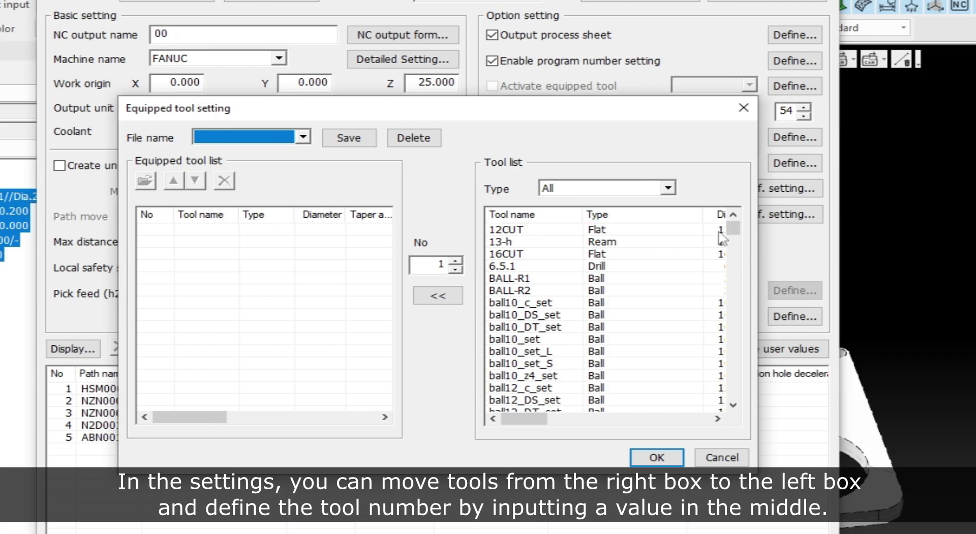
# - Add ball20_set as equipped tool 1 and ball12_set as tool 12
pyautogui.moveTo(733, 235); pyautogui.dragTo(735, 241)
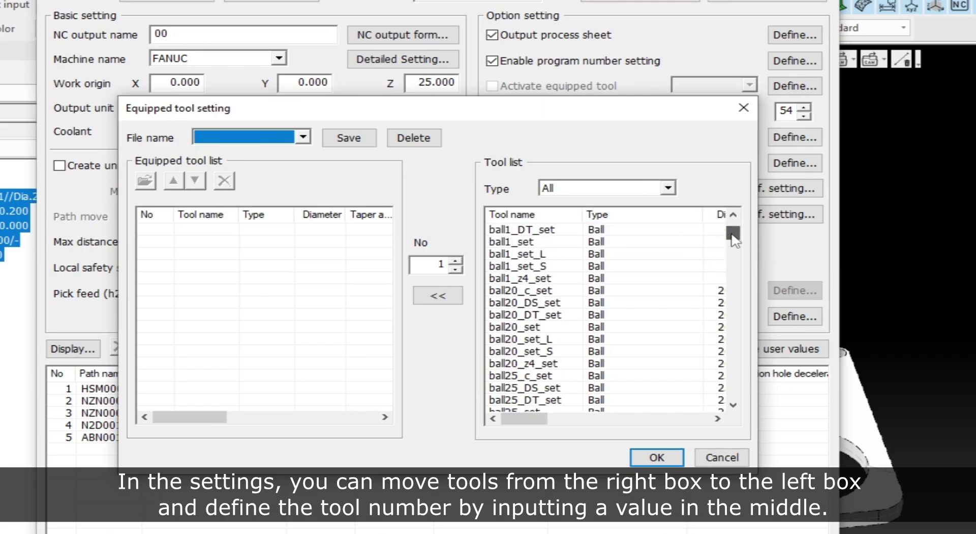
pyautogui.click(513, 327)
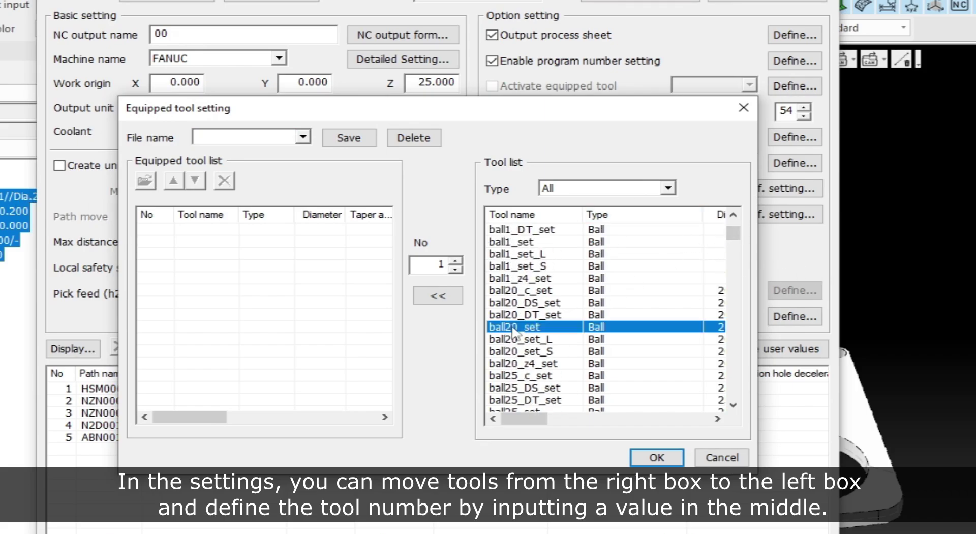
pyautogui.click(432, 302)
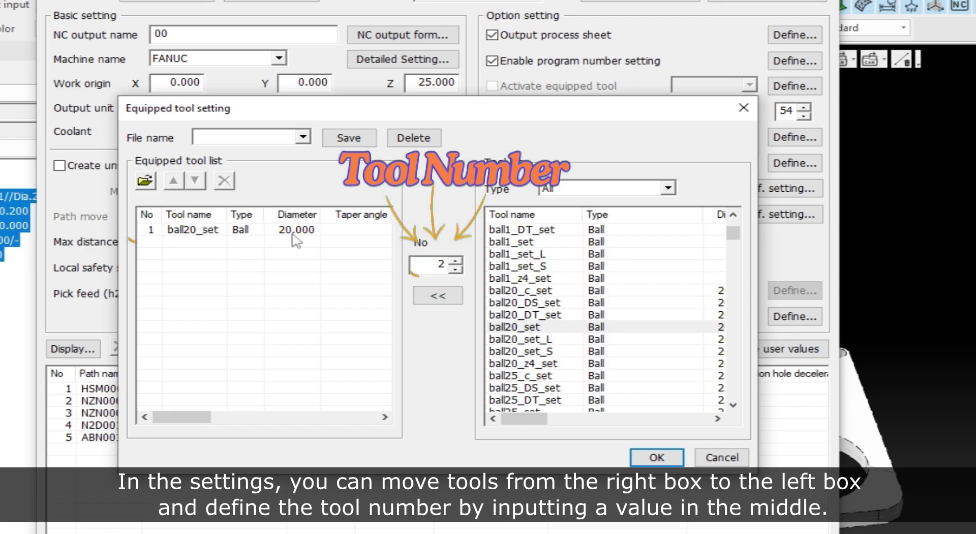
pyautogui.moveTo(733, 238); pyautogui.dragTo(733, 234)
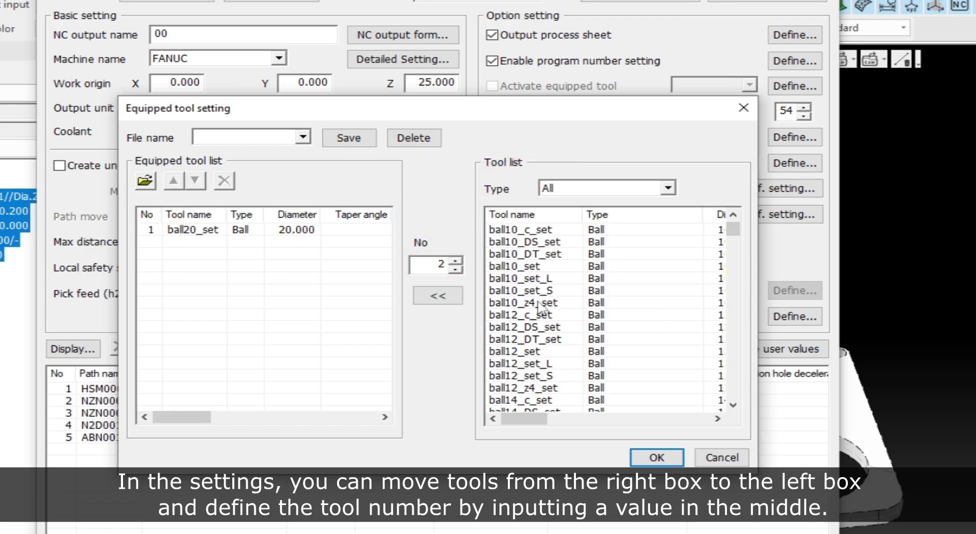
pyautogui.click(535, 355)
pyautogui.moveTo(431, 264); pyautogui.dragTo(456, 268)
pyautogui.write('12')
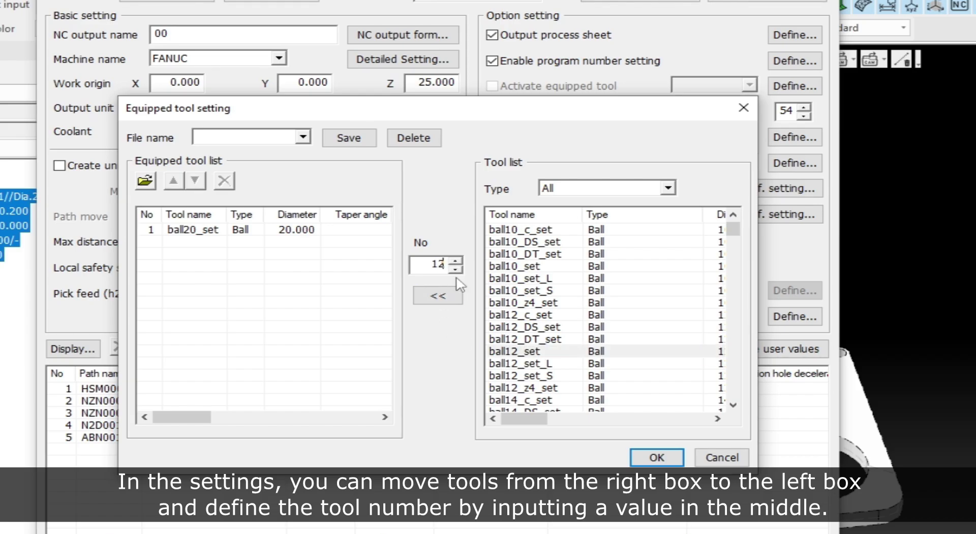
pyautogui.click(437, 298)
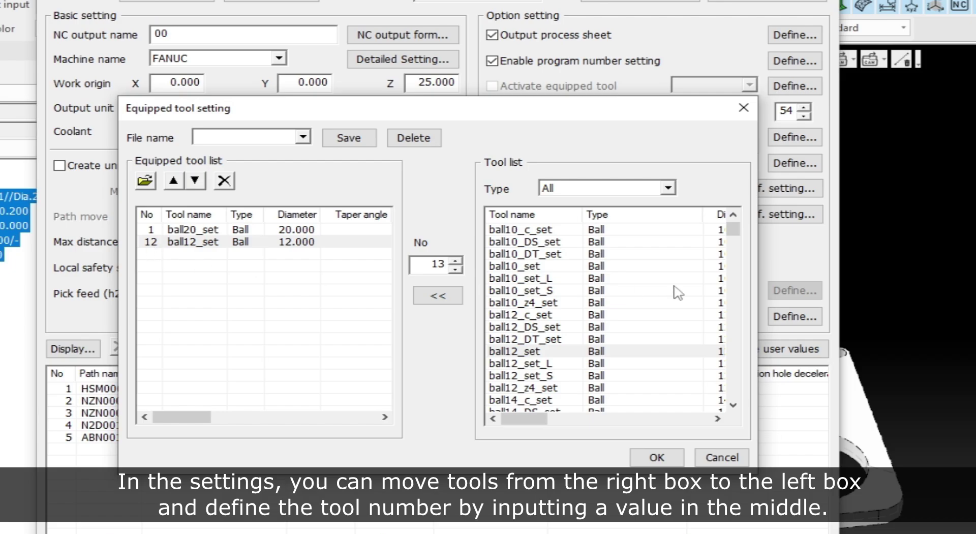
# - Add ball6_set to the equipped tools as tool number 6
pyautogui.moveTo(734, 231)
pyautogui.mouseDown()
pyautogui.moveTo(738, 242)
pyautogui.moveTo(645, 271)
pyautogui.mouseUp()
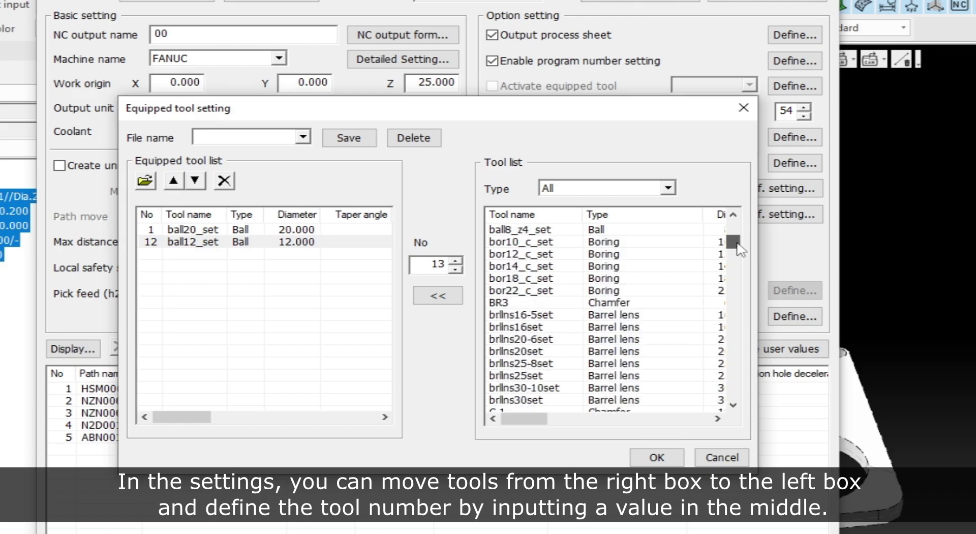
pyautogui.scroll(4, 646, 271)
pyautogui.scroll(-1, 660, 240)
pyautogui.scroll(-1, 660, 305)
pyautogui.scroll(-1, 559, 331)
pyautogui.click(535, 294)
pyautogui.click(426, 266)
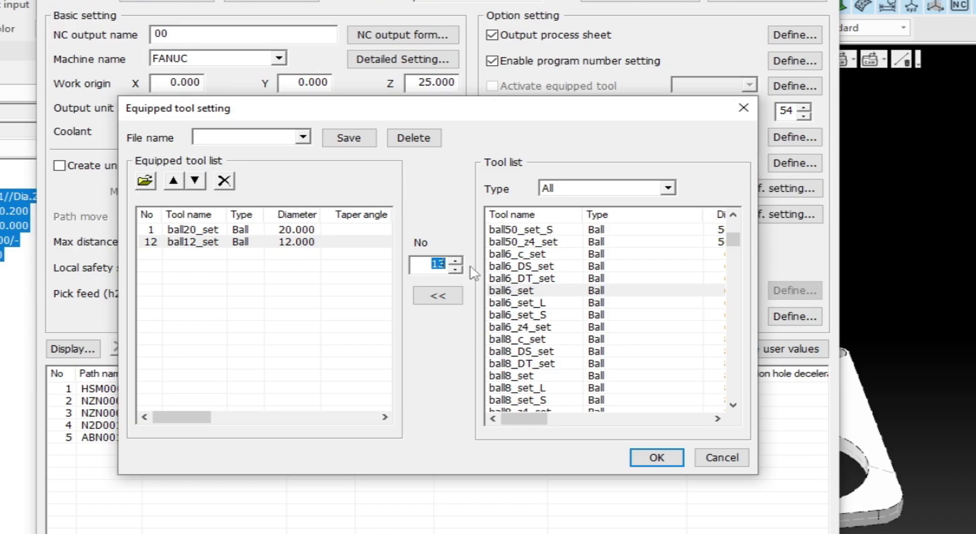
pyautogui.write('6')
pyautogui.click(449, 297)
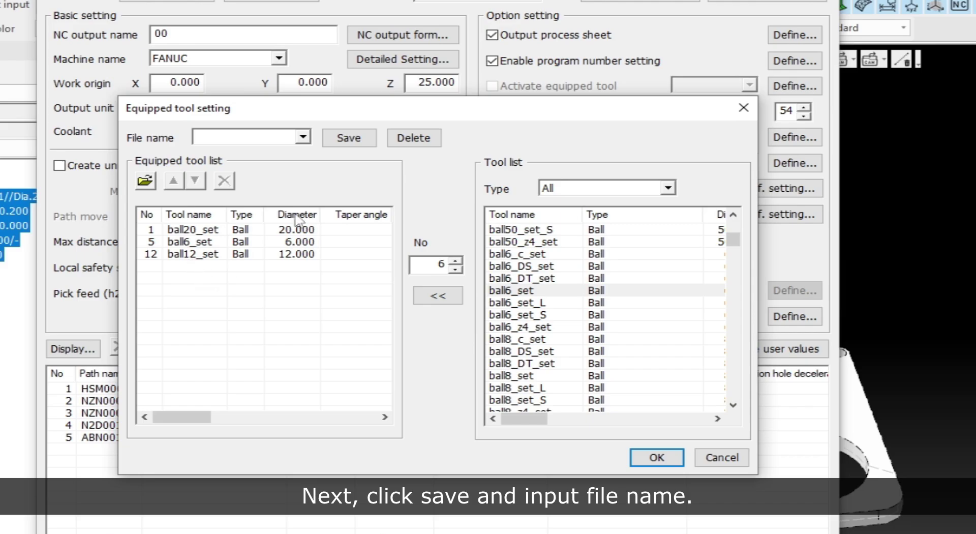
# - Save the equipped tool list as a new file named SAMPLE and accept the setup
pyautogui.click(267, 143)
pyautogui.click(273, 150)
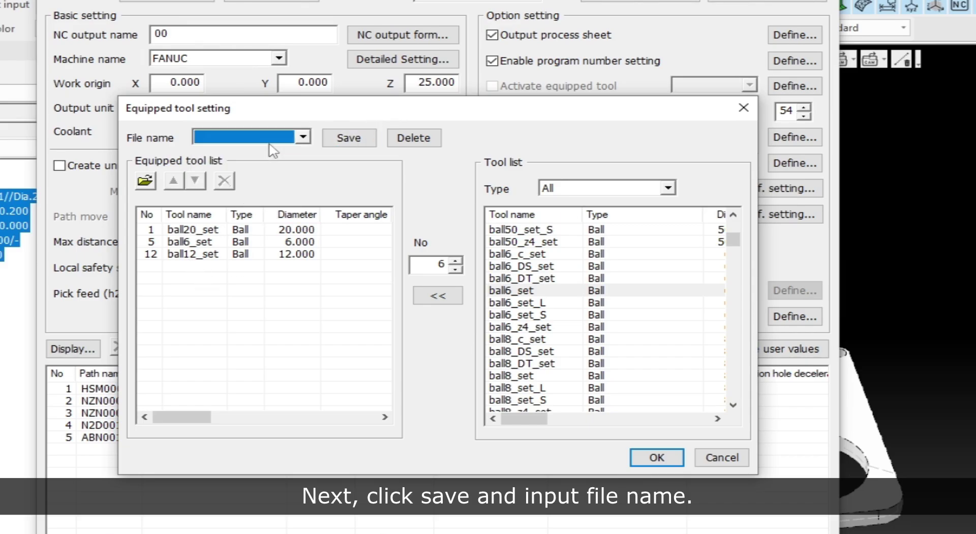
pyautogui.click(345, 137)
pyautogui.write('SAMPLE')
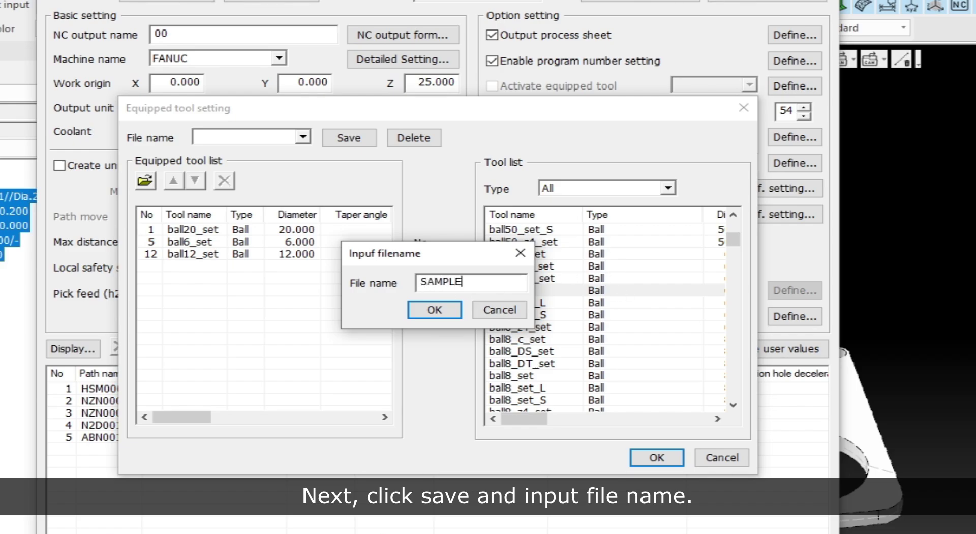
pyautogui.click(438, 305)
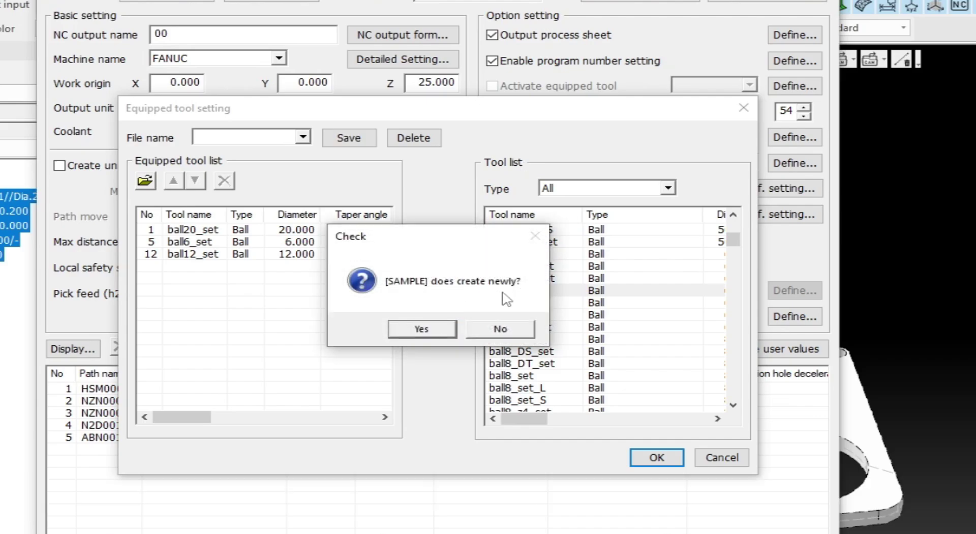
pyautogui.click(421, 329)
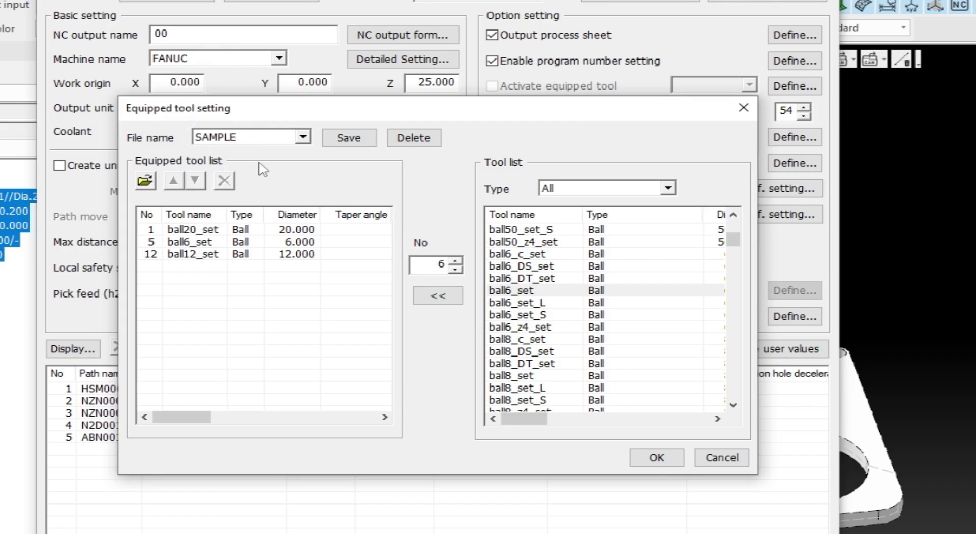
pyautogui.click(674, 458)
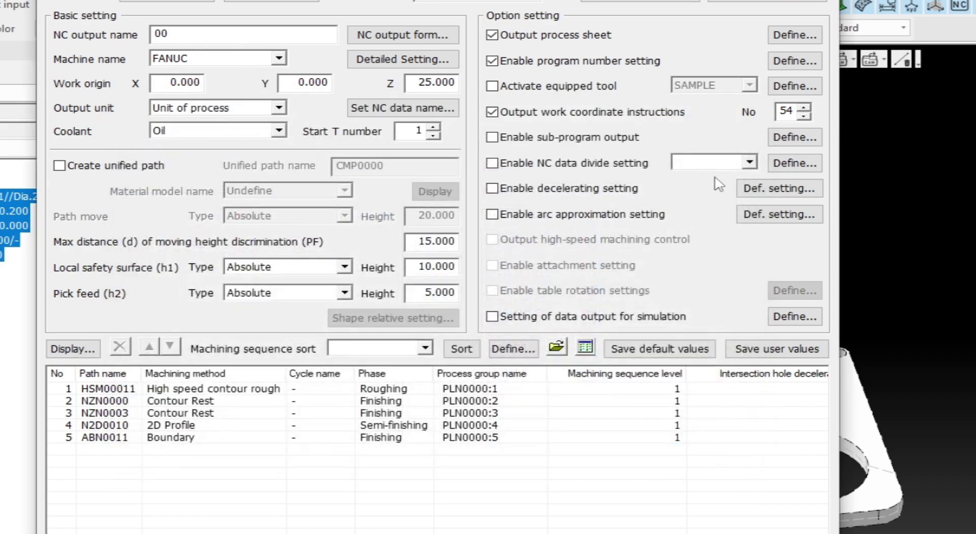
# - Activate equipped tools using the SAMPLE set and run NC output
pyautogui.click(513, 87)
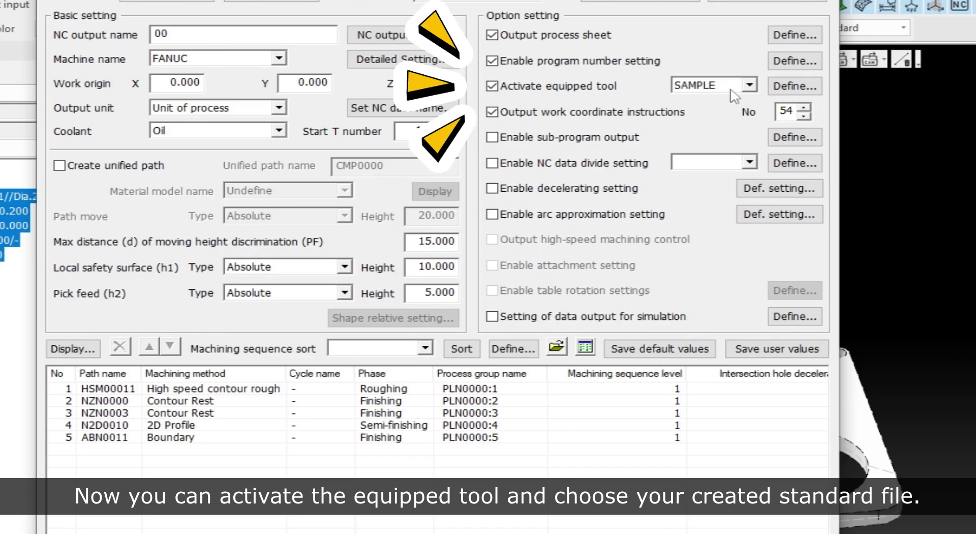
pyautogui.click(731, 90)
pyautogui.click(731, 90)
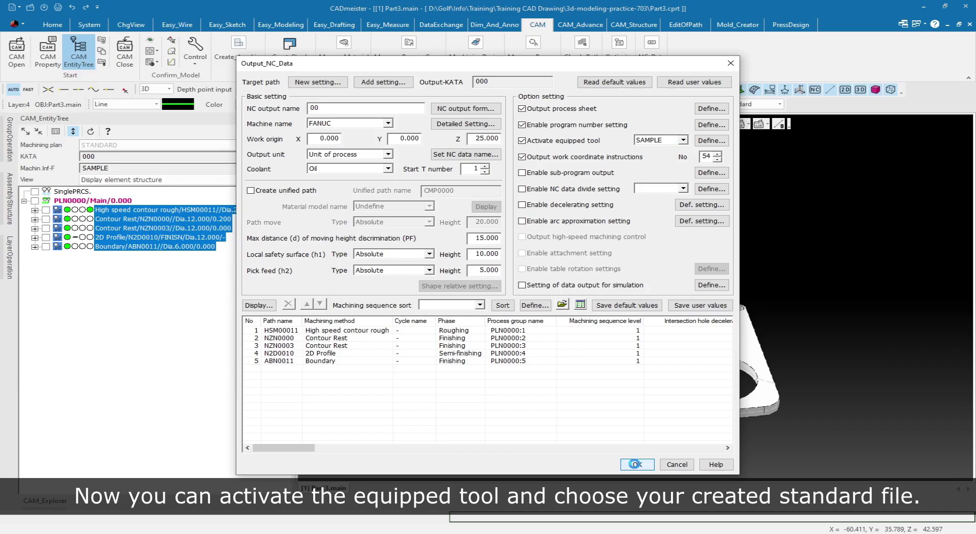
pyautogui.click(636, 465)
# - Overwrite all existing NC data files with the regenerated output
pyautogui.click(432, 288)
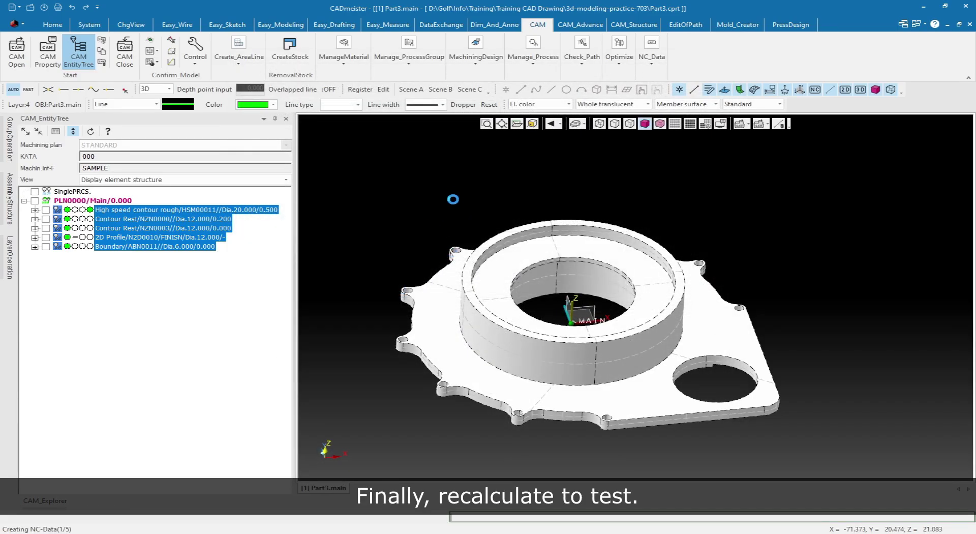